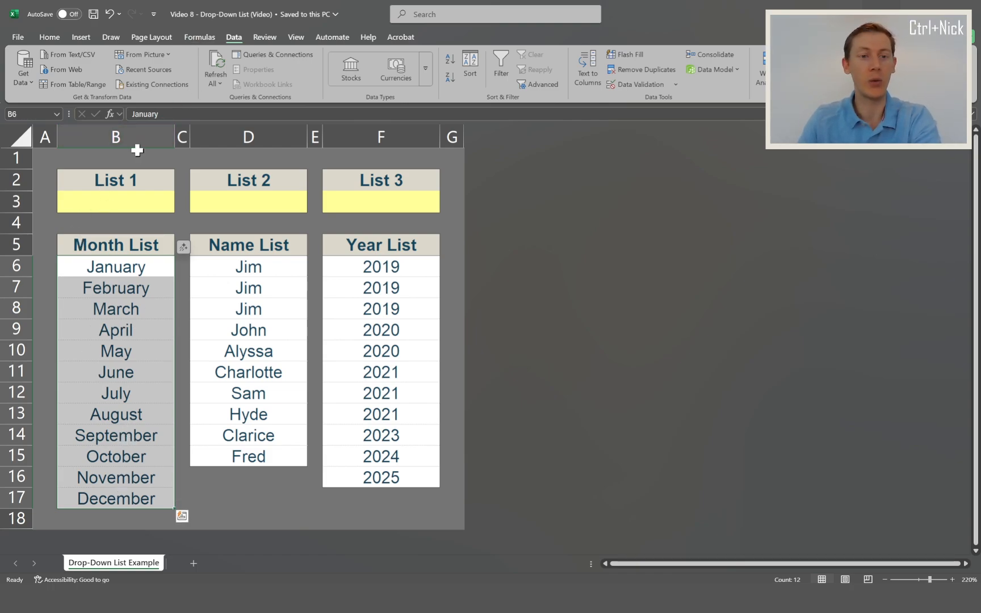
# Add a data validation drop-down list to cell B3 sourced from the month list B6:B17, and pick October from it.
pyautogui.click(108, 203)
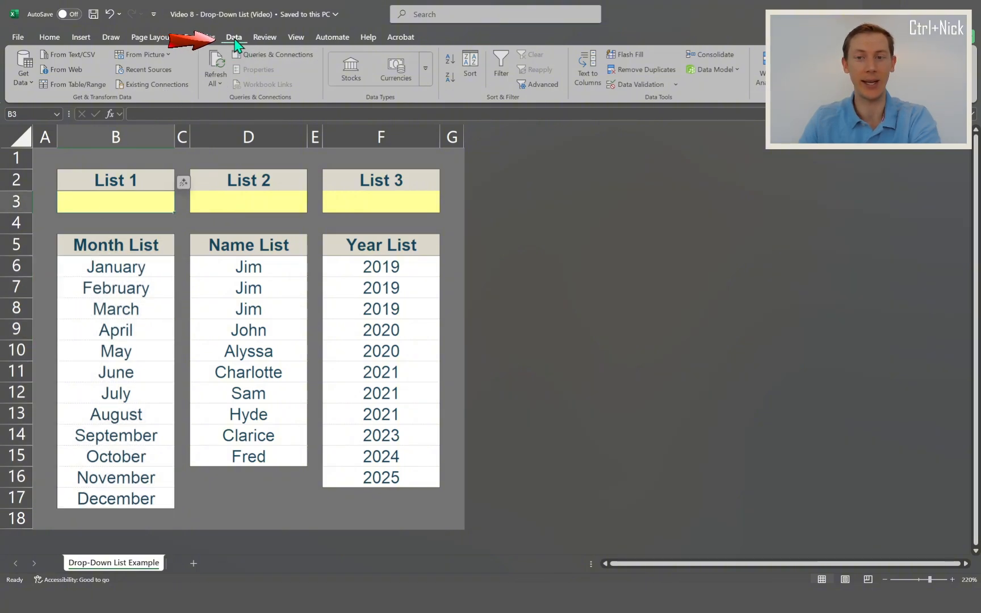
pyautogui.click(635, 89)
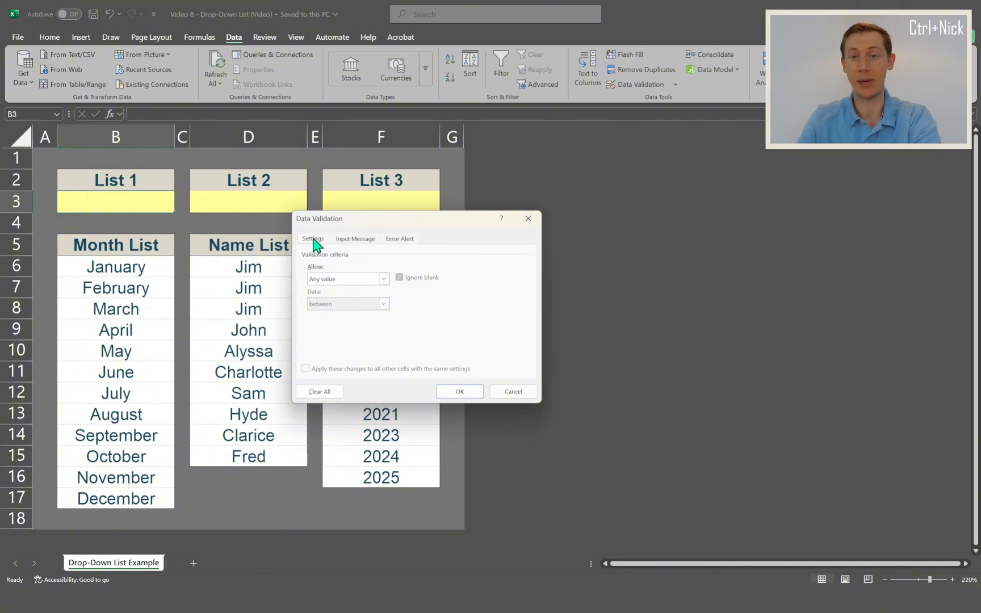
pyautogui.click(331, 279)
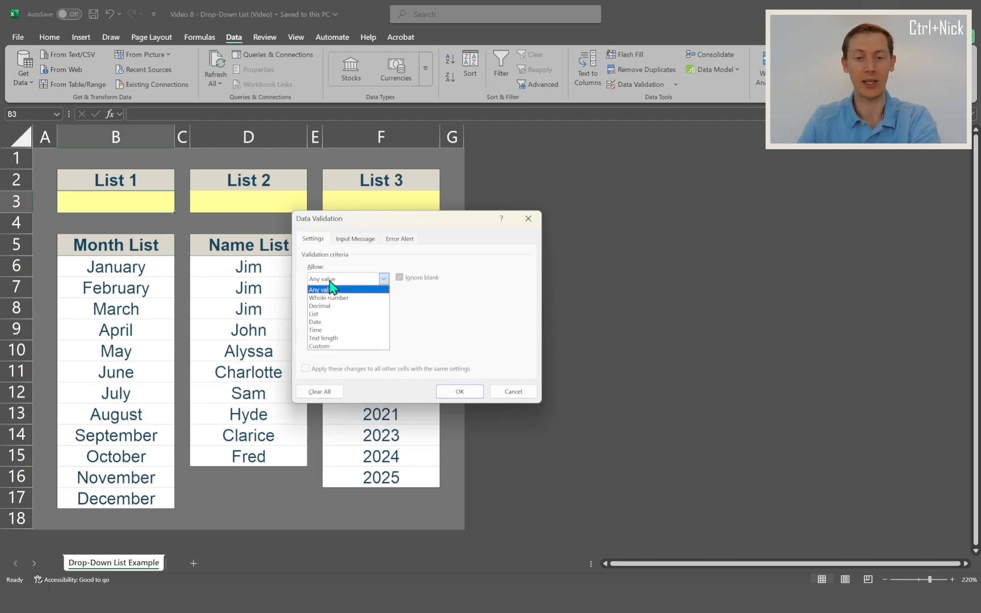
pyautogui.click(327, 314)
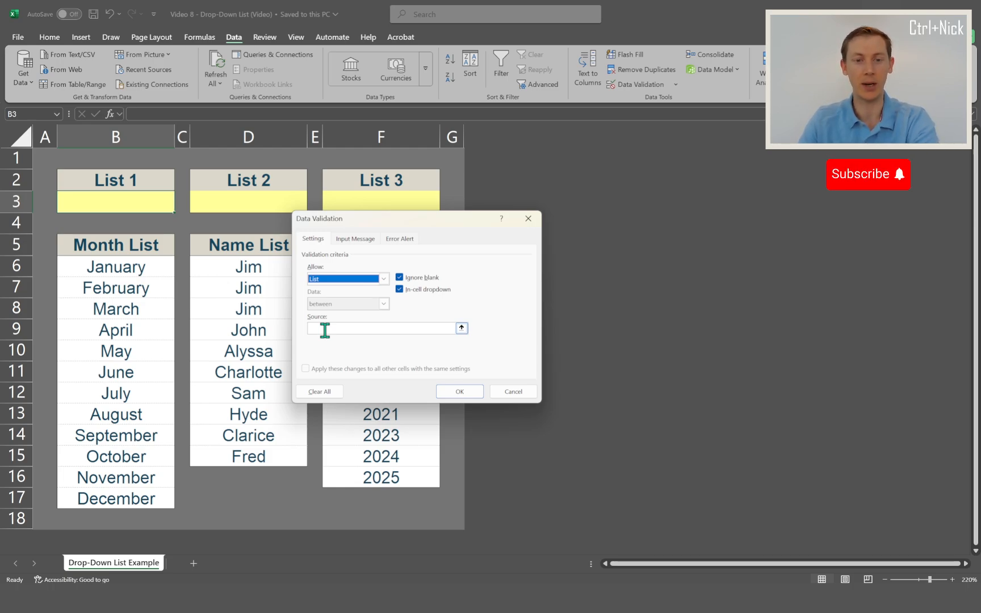
pyautogui.click(325, 330)
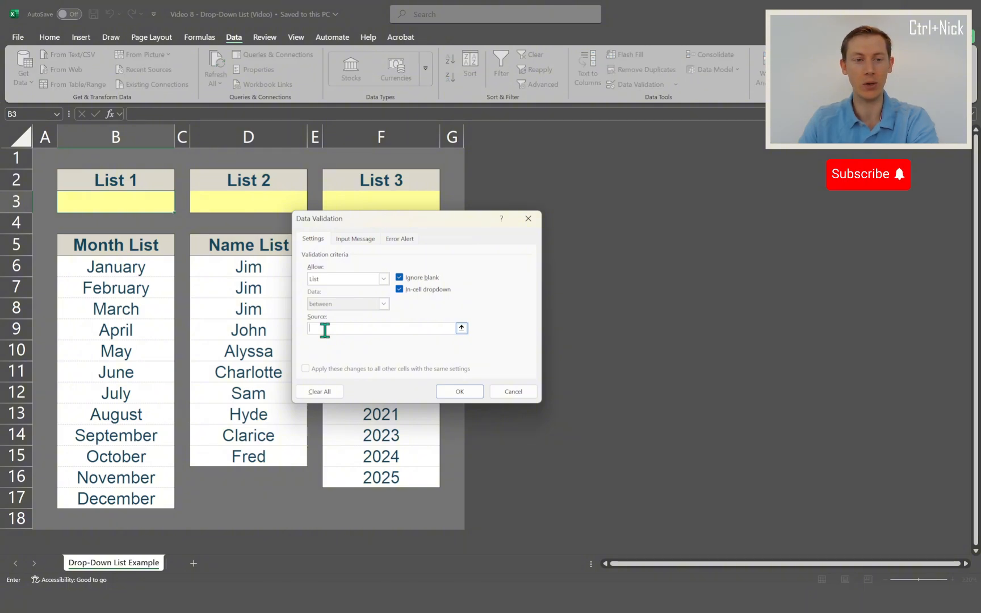
pyautogui.moveTo(119, 264); pyautogui.dragTo(119, 500)
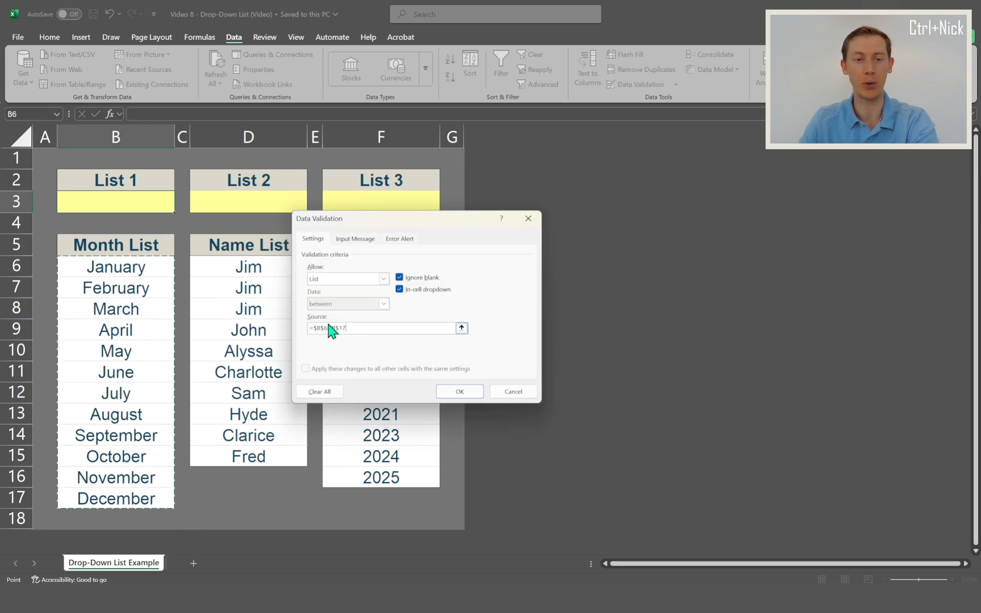
pyautogui.click(463, 395)
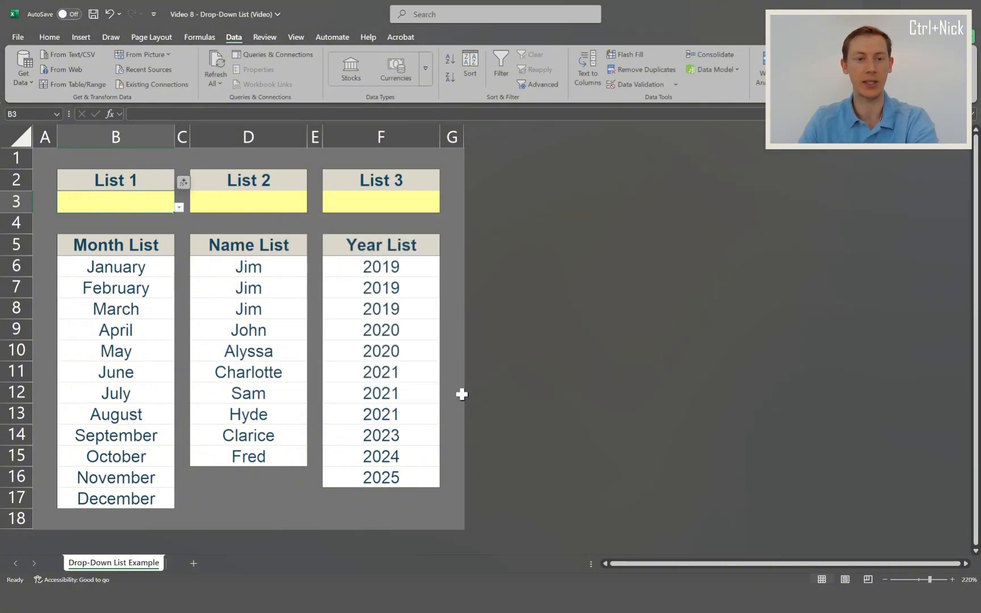
pyautogui.click(180, 208)
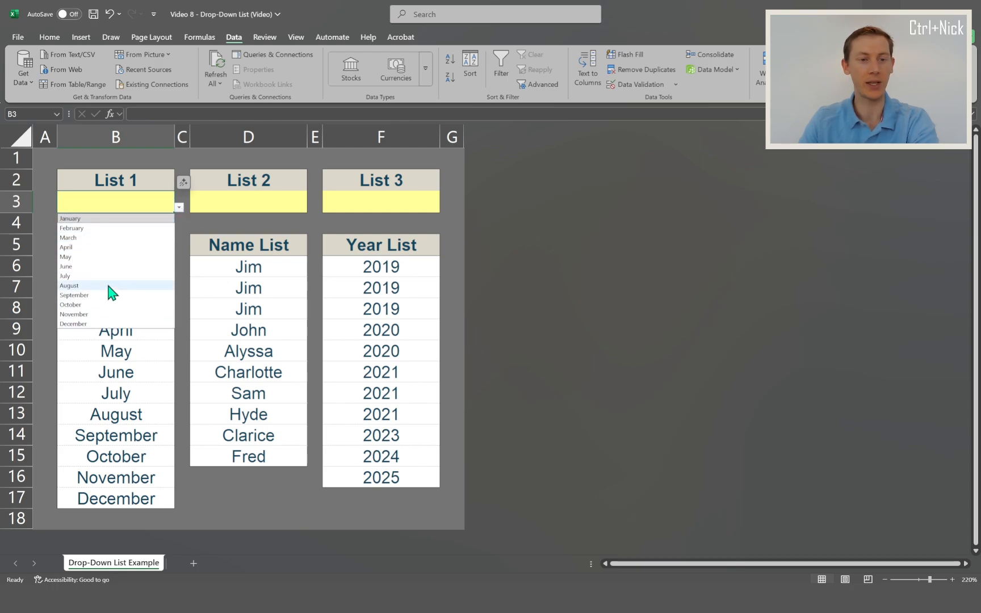
pyautogui.click(121, 305)
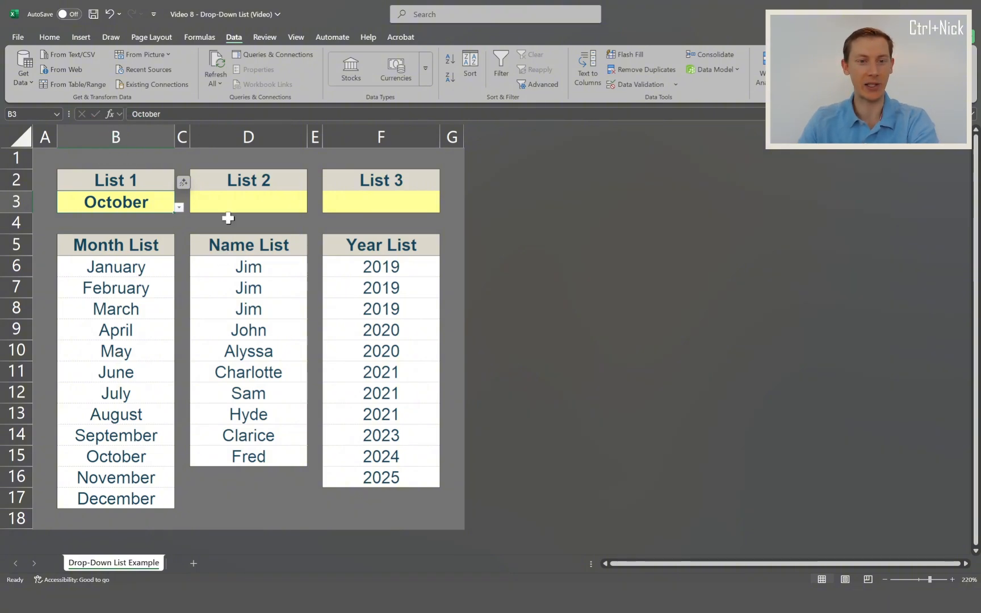
pyautogui.click(258, 139)
pyautogui.click(225, 287)
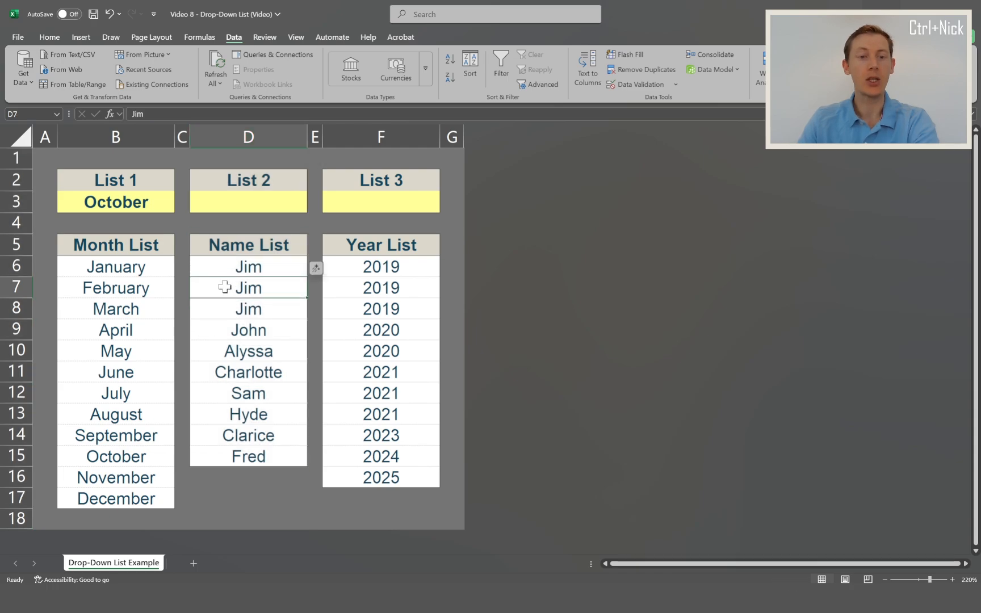
pyautogui.moveTo(225, 264); pyautogui.dragTo(225, 450)
pyautogui.click(245, 302)
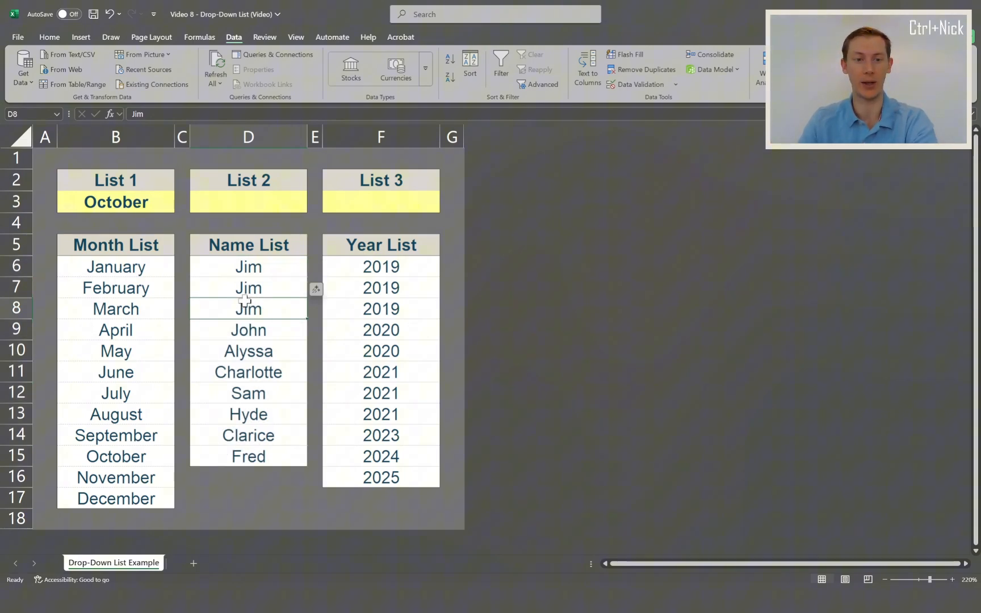
# Add a data validation drop-down list to cell D3 sourced from the name list D6:D15.
pyautogui.click(244, 202)
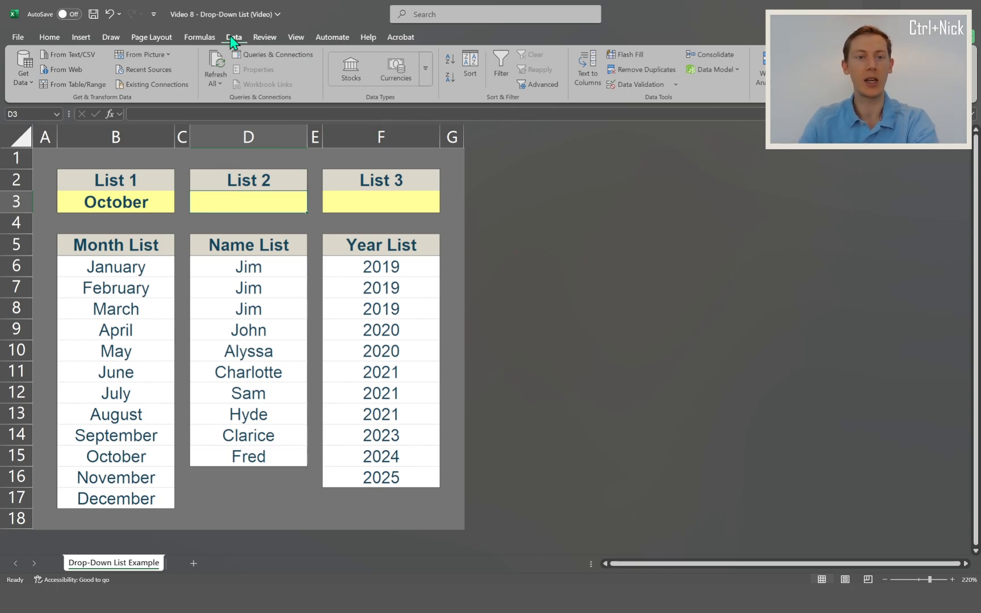
pyautogui.click(633, 85)
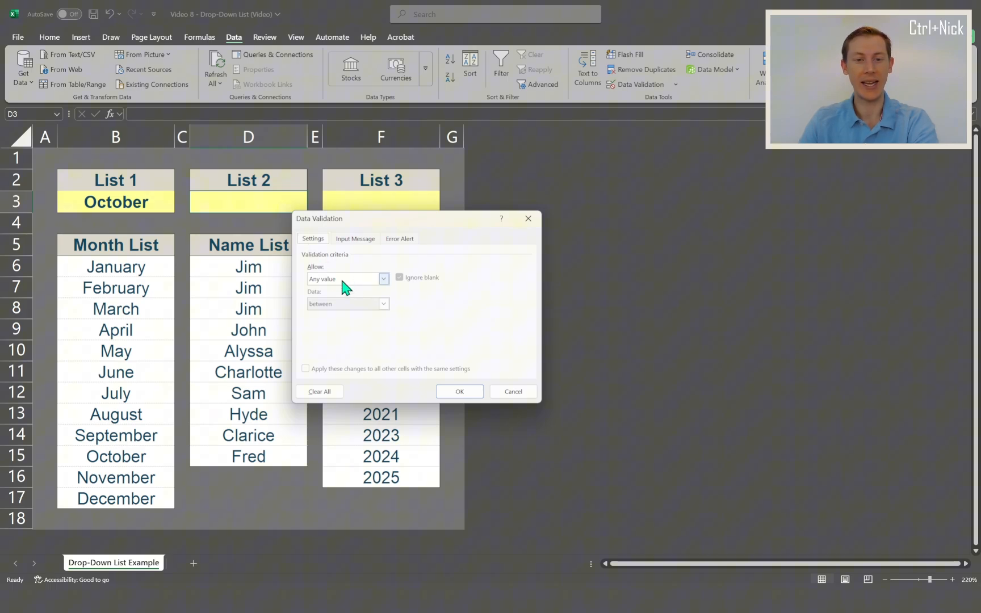
pyautogui.click(343, 280)
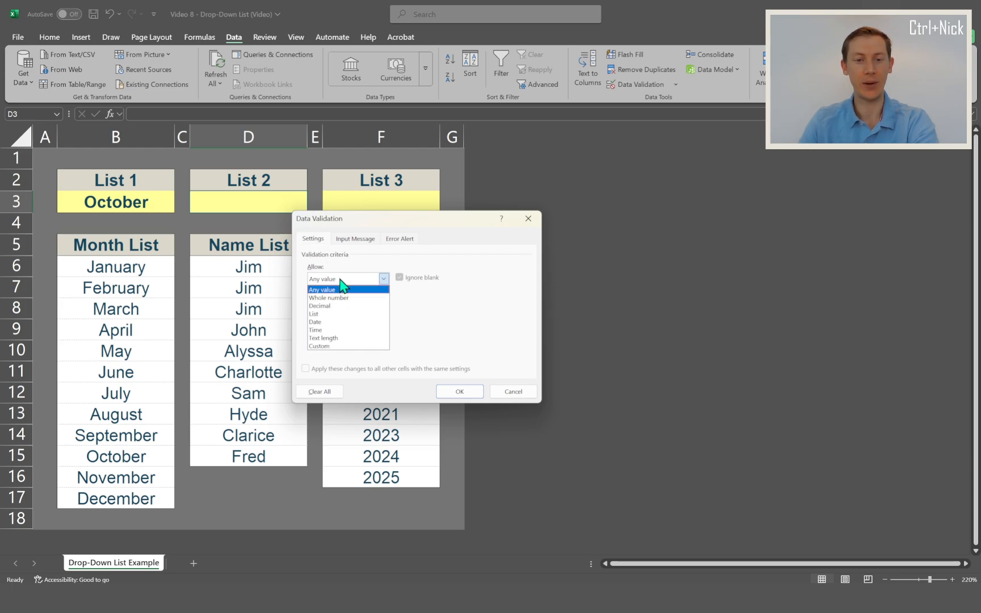
pyautogui.click(339, 315)
pyautogui.click(324, 329)
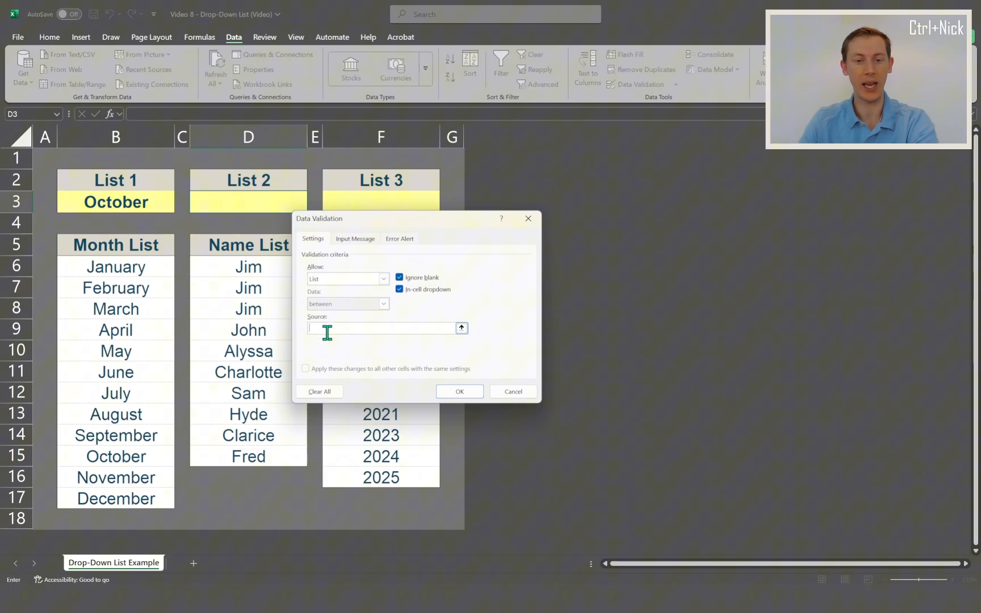
pyautogui.moveTo(210, 266); pyautogui.dragTo(227, 458)
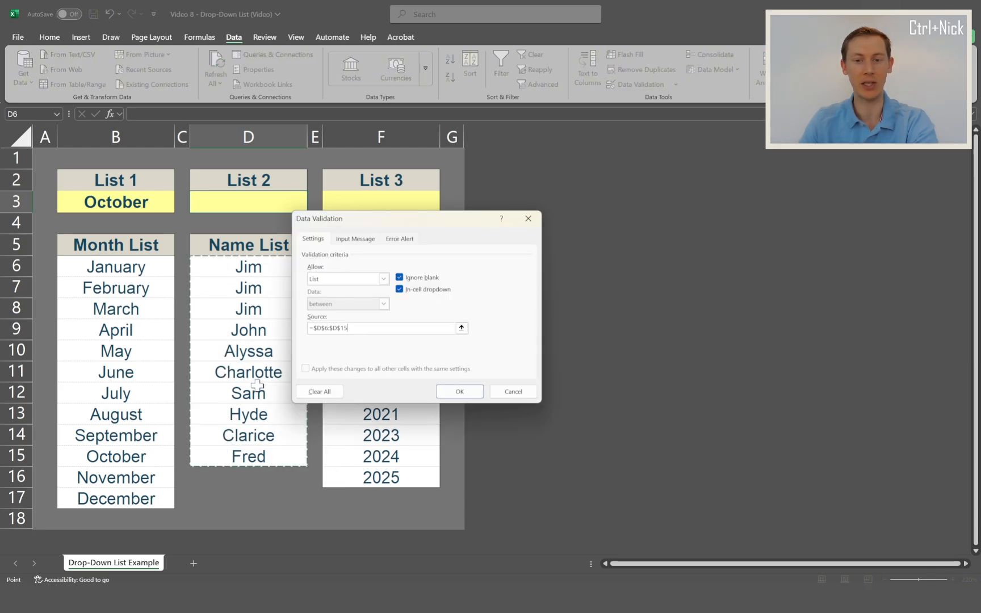
pyautogui.click(463, 393)
# Compare the entries in D3's drop-down with the names in D6:D15.
pyautogui.click(312, 208)
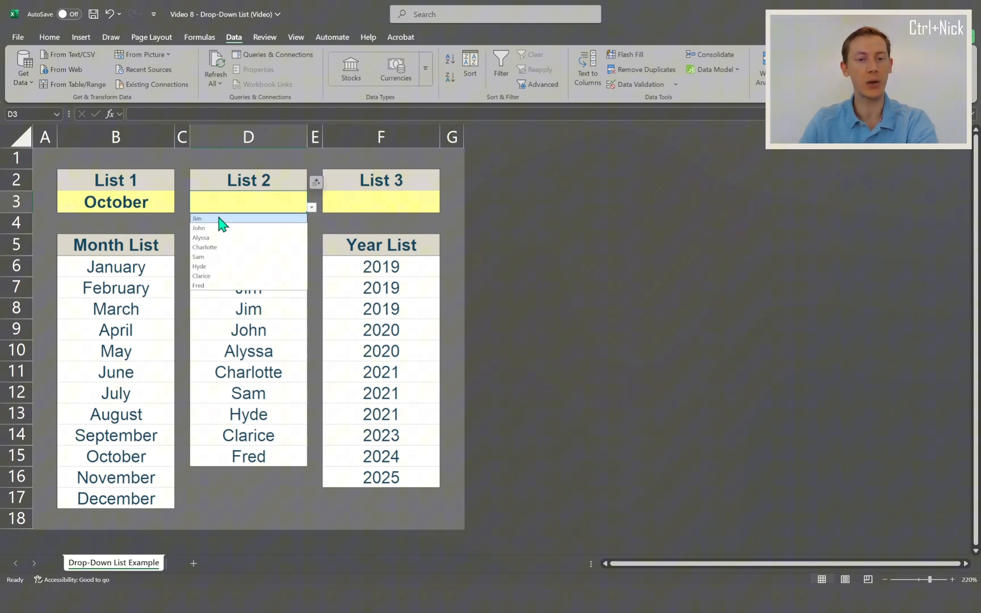
pyautogui.click(374, 264)
pyautogui.moveTo(232, 266); pyautogui.dragTo(235, 454)
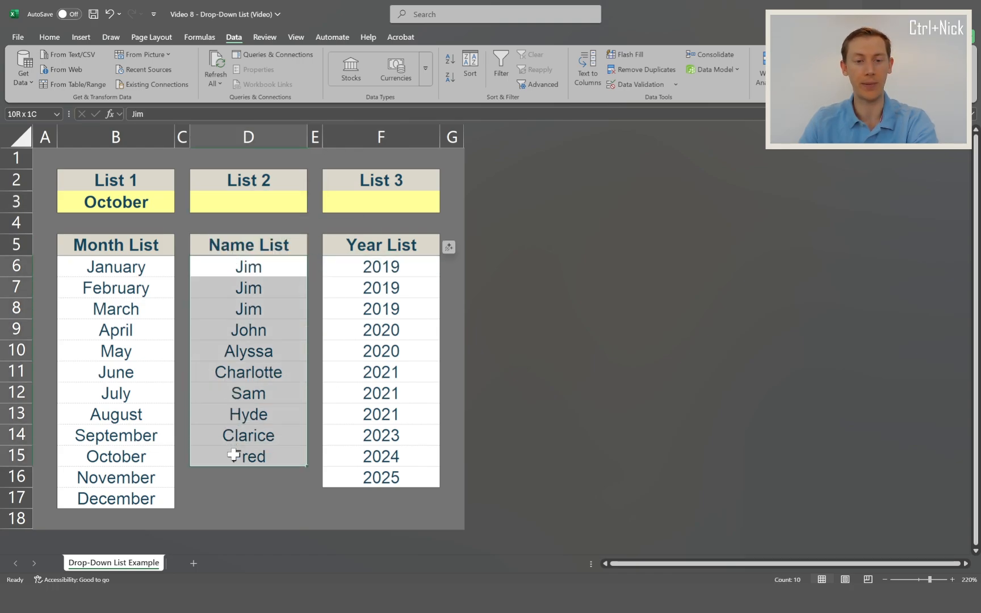
pyautogui.moveTo(233, 266); pyautogui.dragTo(233, 307)
pyautogui.click(256, 206)
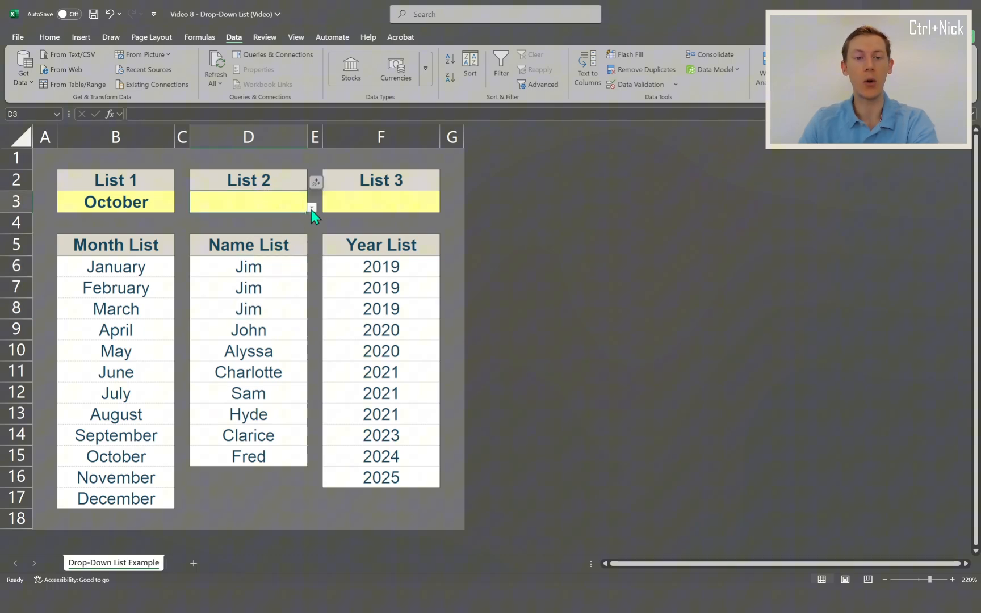
pyautogui.click(312, 208)
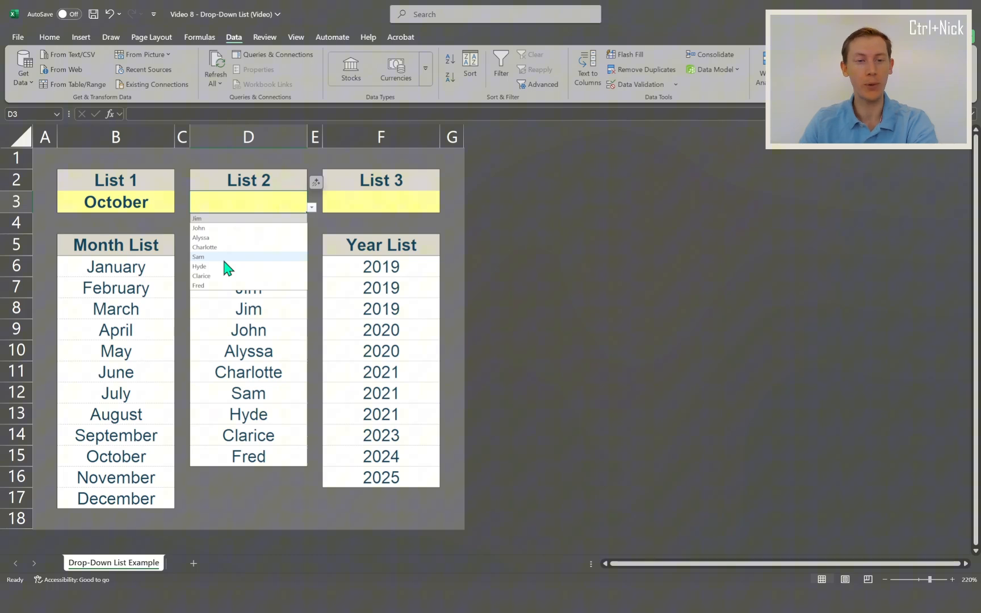
pyautogui.click(222, 337)
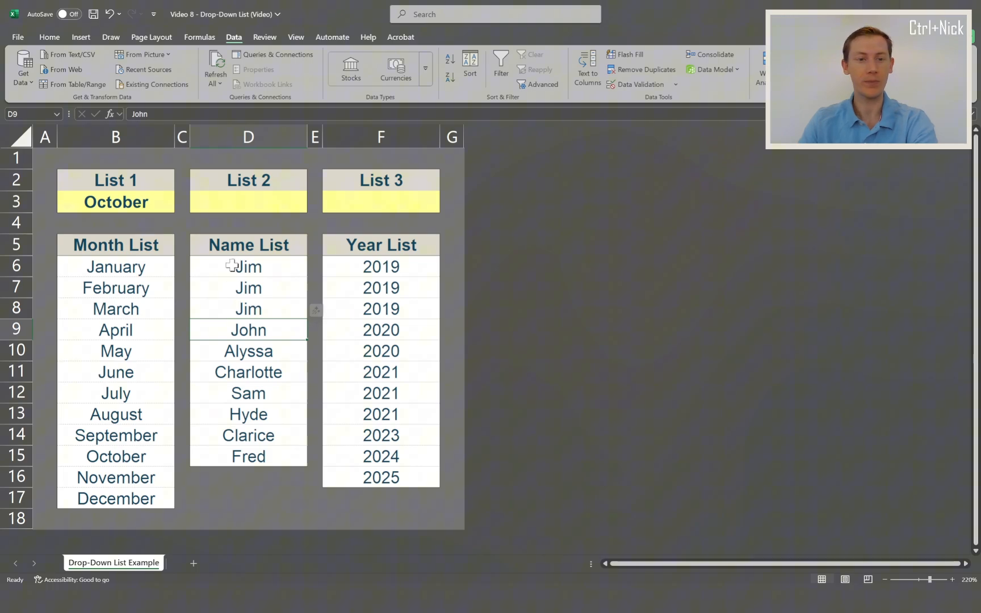
# Choose Jim from the List 2 drop-down in D3.
pyautogui.click(248, 206)
pyautogui.click(315, 208)
pyautogui.click(294, 206)
pyautogui.click(312, 208)
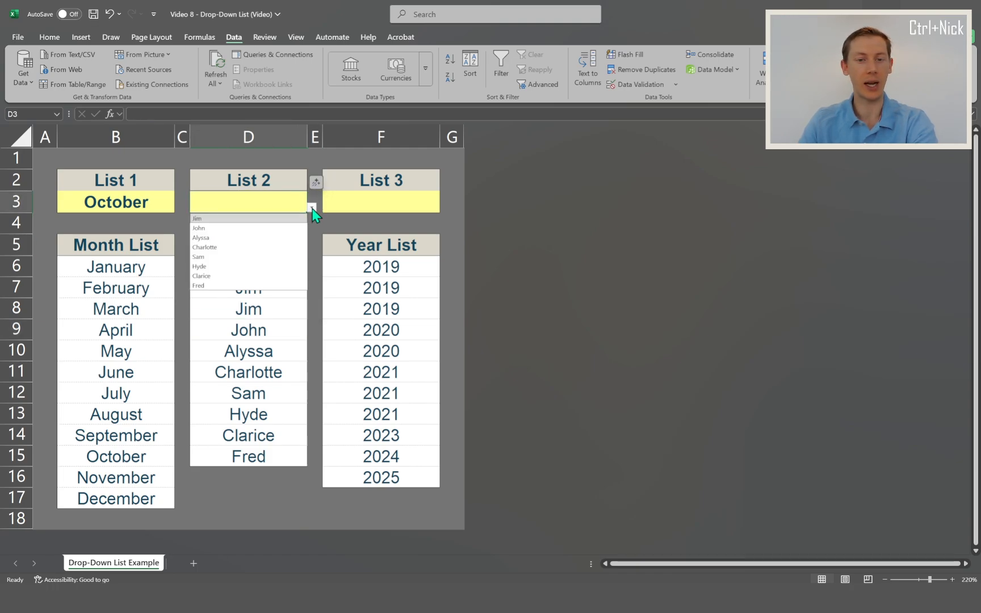
pyautogui.click(265, 222)
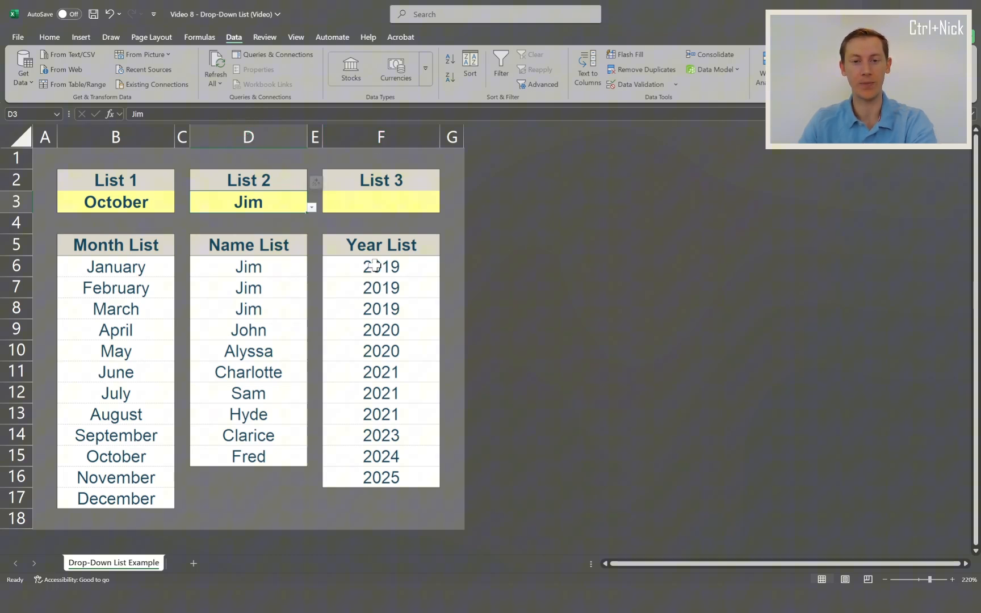
# Add a data validation drop-down list to cell F3 sourced from the year list F6:F16, and pick 2019 from it.
pyautogui.moveTo(375, 264); pyautogui.dragTo(363, 413)
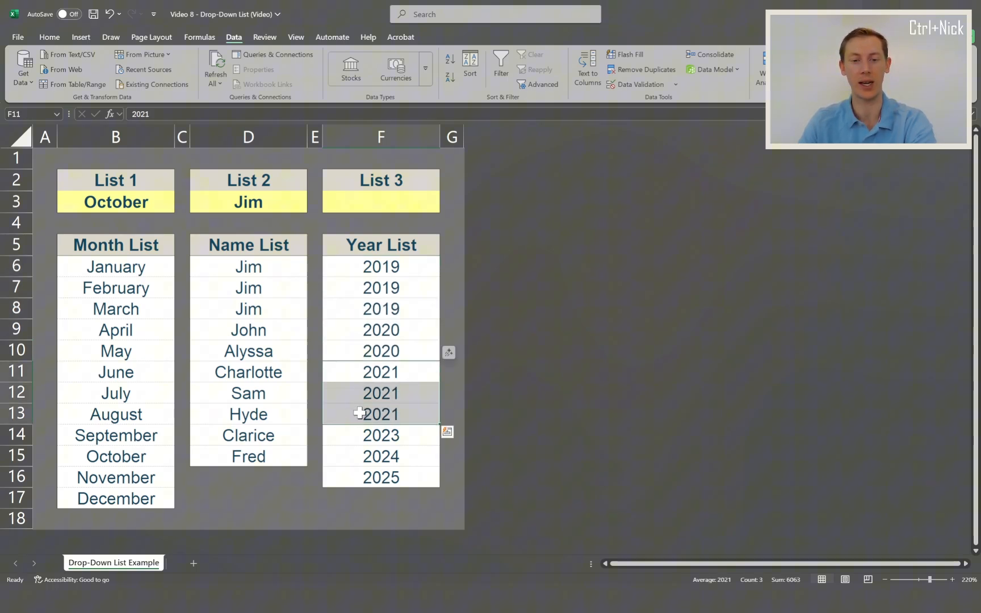
pyautogui.click(372, 288)
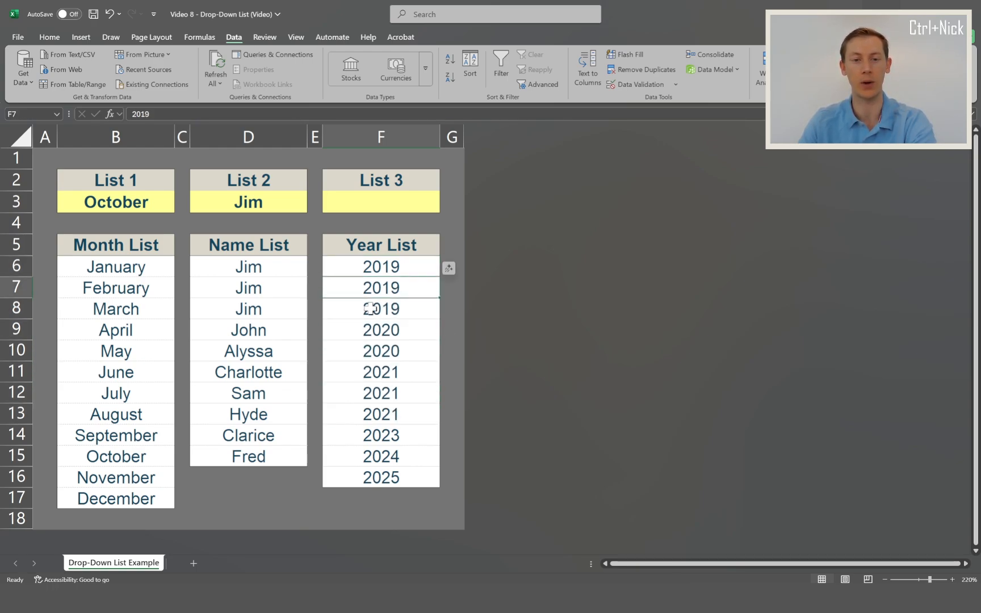
pyautogui.click(367, 200)
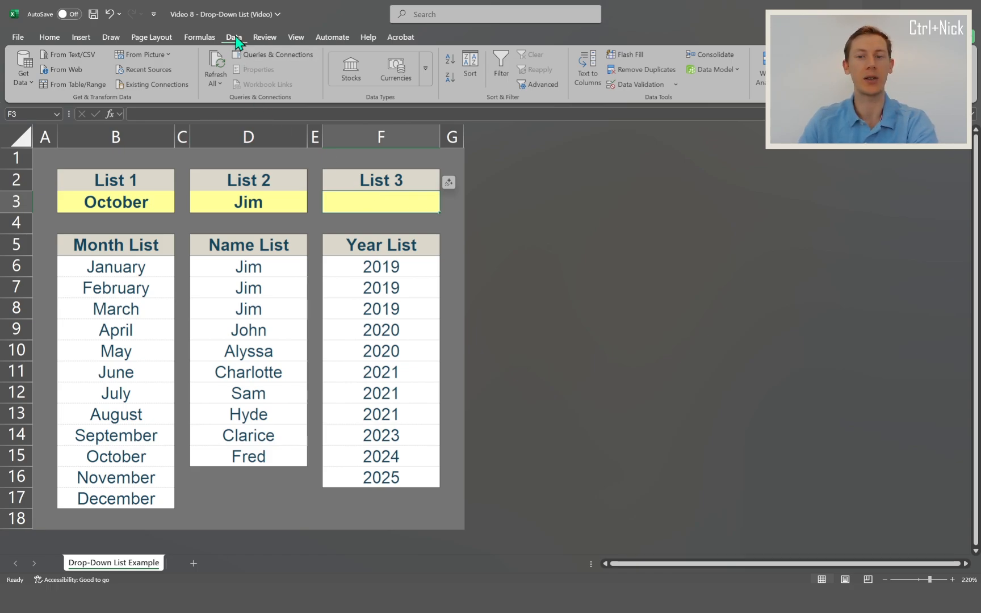
pyautogui.click(624, 85)
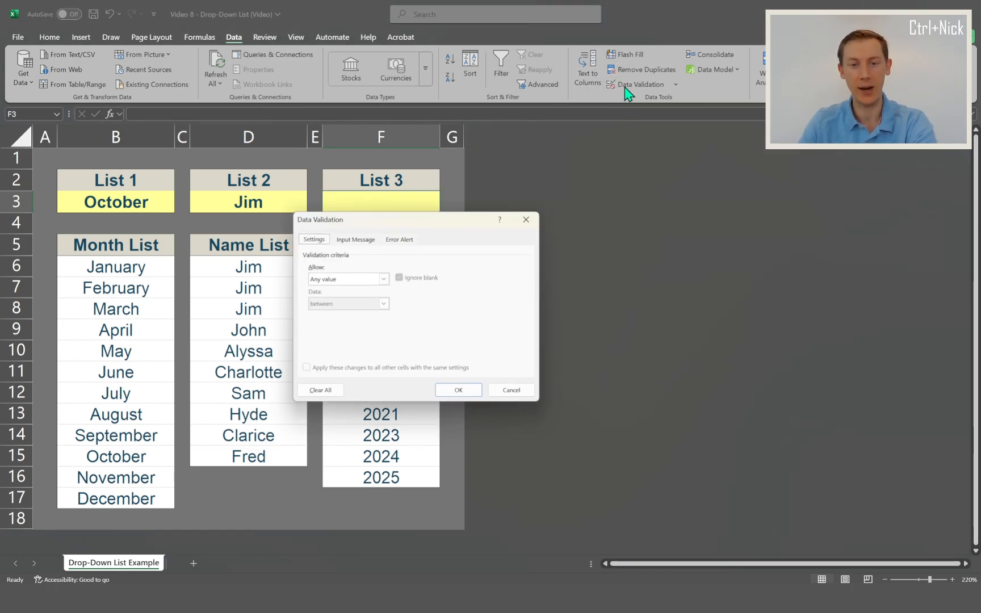
pyautogui.click(338, 280)
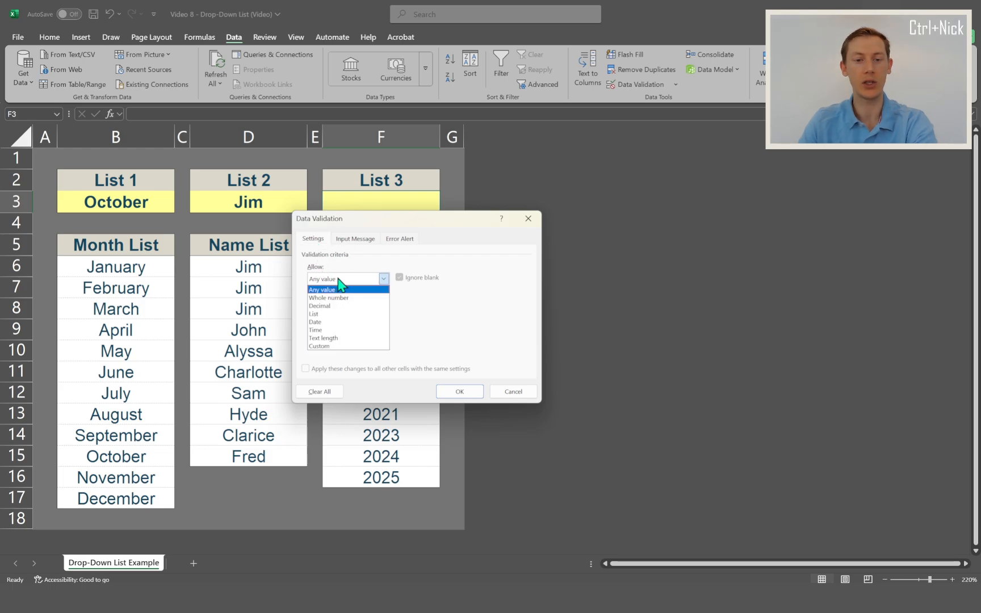
pyautogui.click(335, 314)
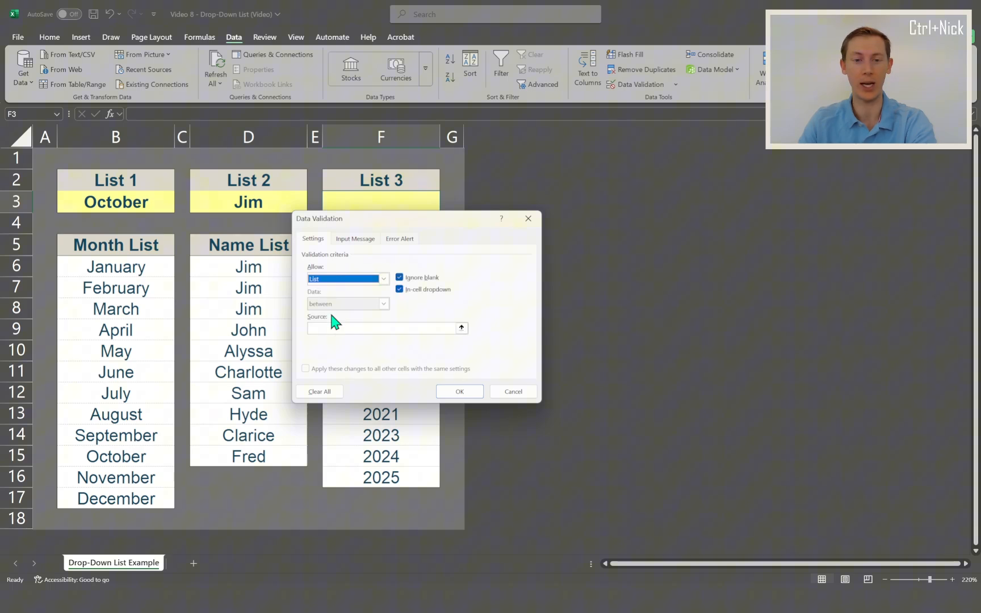
pyautogui.moveTo(339, 219); pyautogui.dragTo(590, 219)
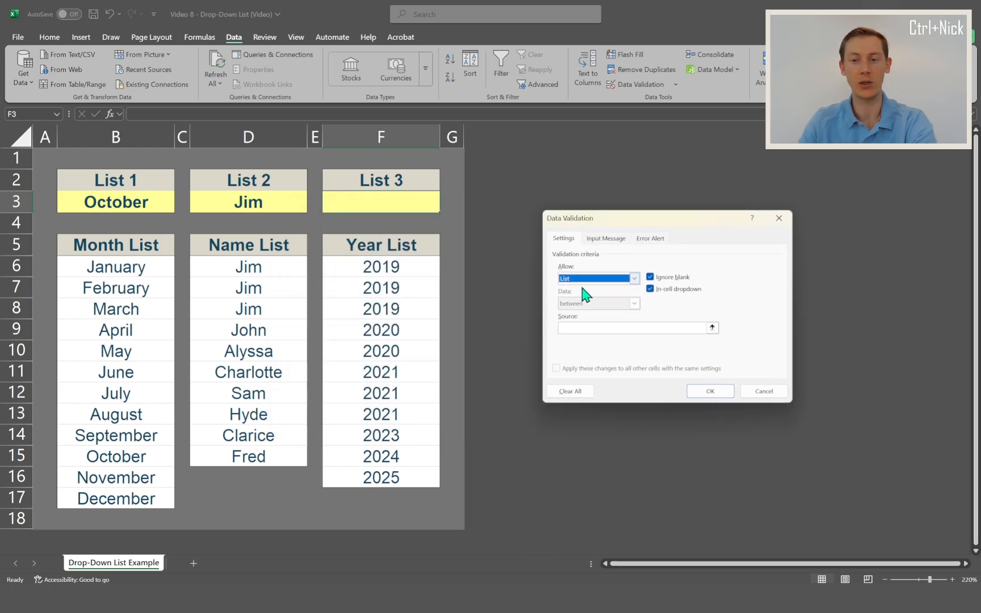
pyautogui.click(576, 327)
pyautogui.moveTo(378, 262); pyautogui.dragTo(386, 480)
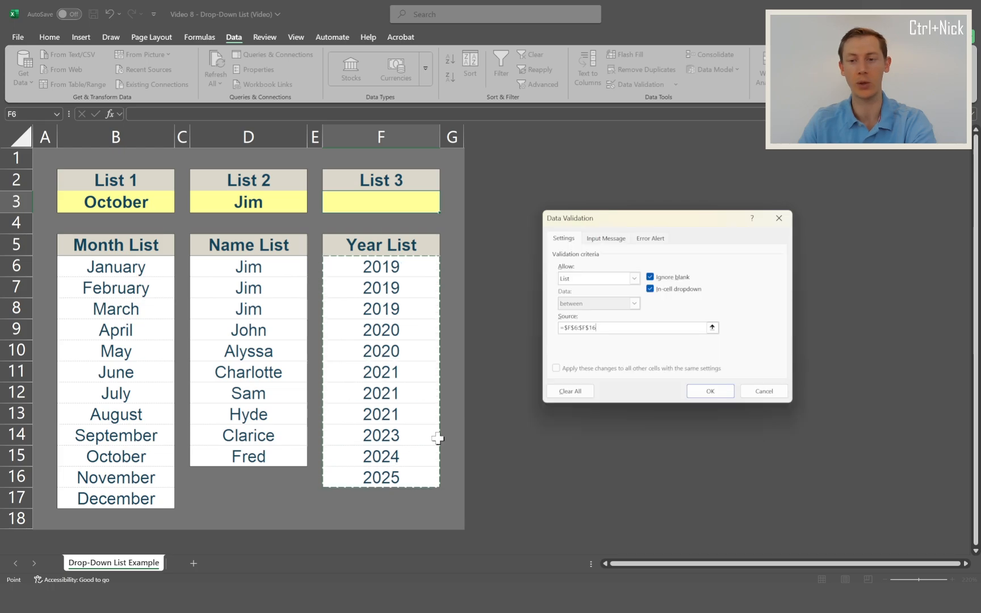
pyautogui.click(697, 393)
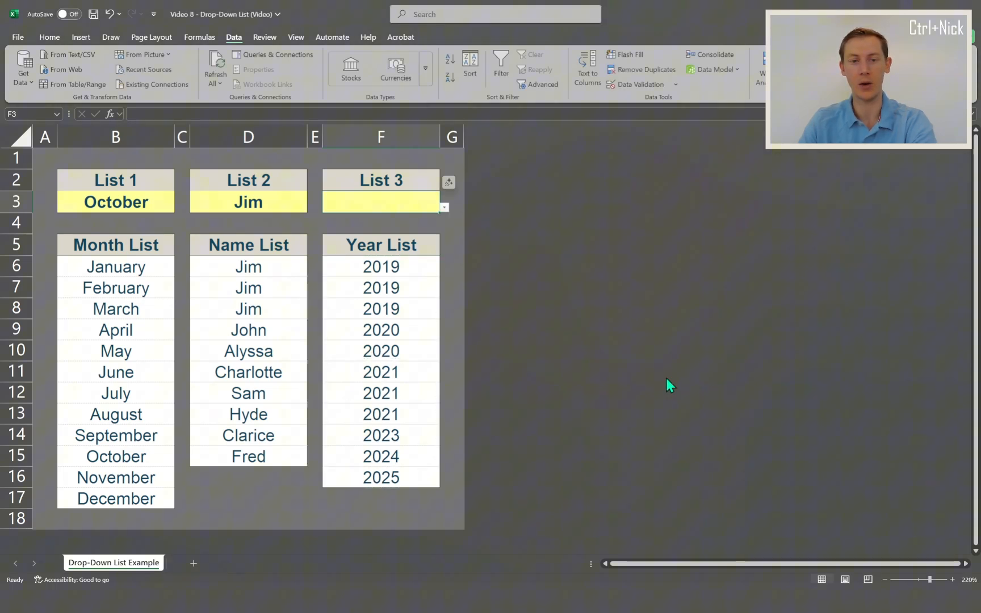
pyautogui.click(444, 208)
pyautogui.click(410, 219)
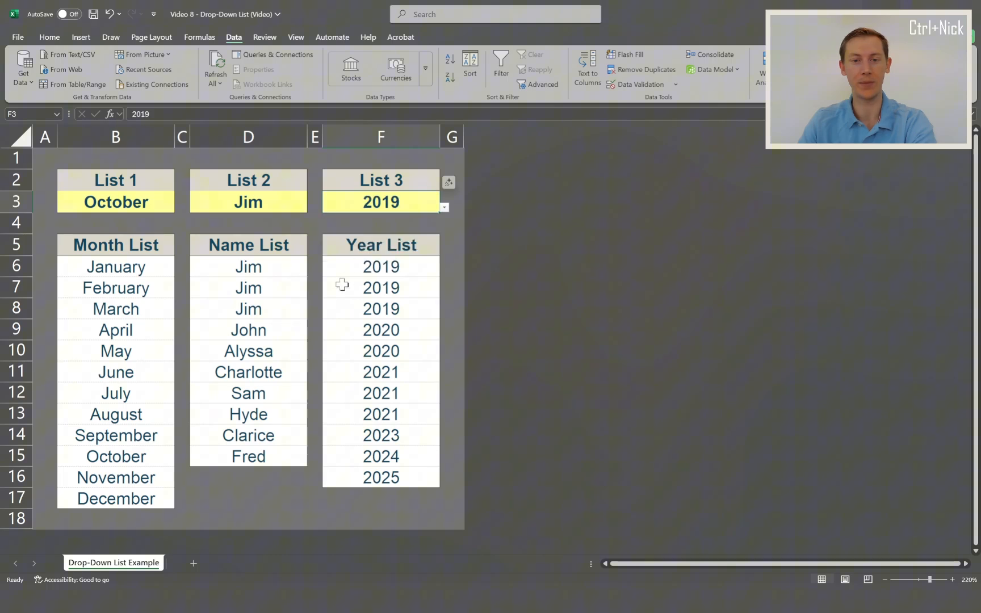